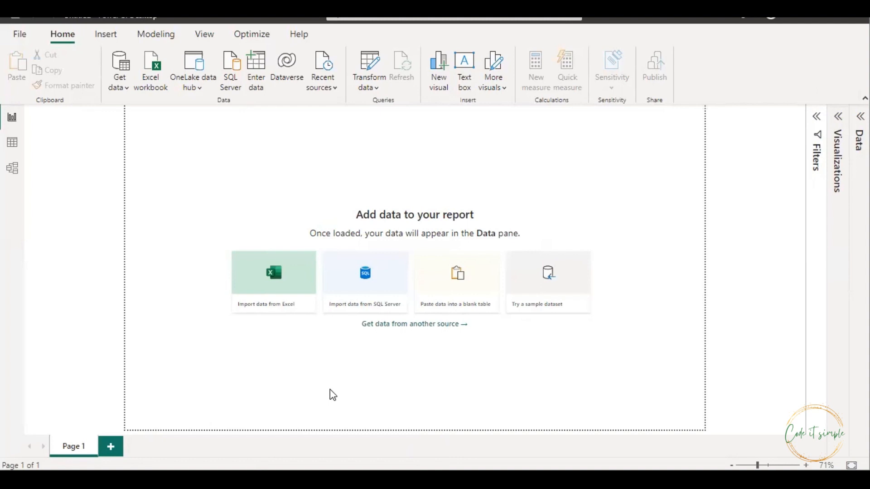
Import the PolicyData sheet from the sampledata.xlsx Excel workbook on the Desktop and open it for data transformation
click(128, 90)
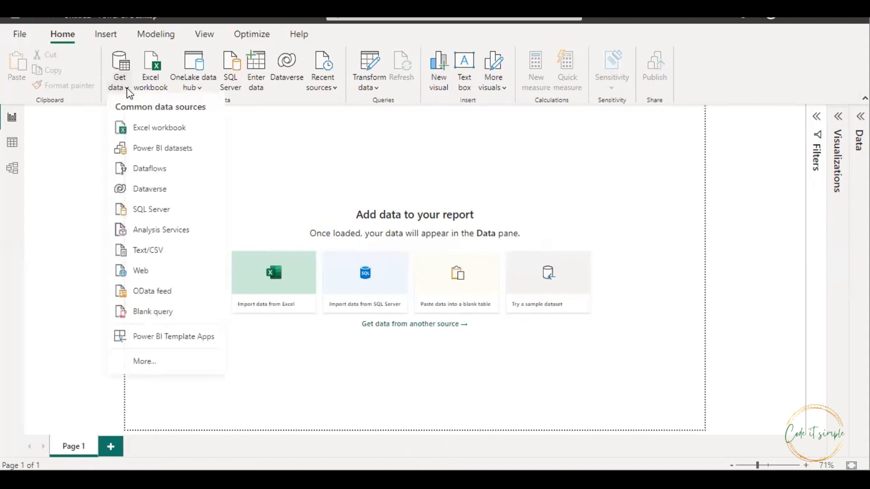
click(176, 132)
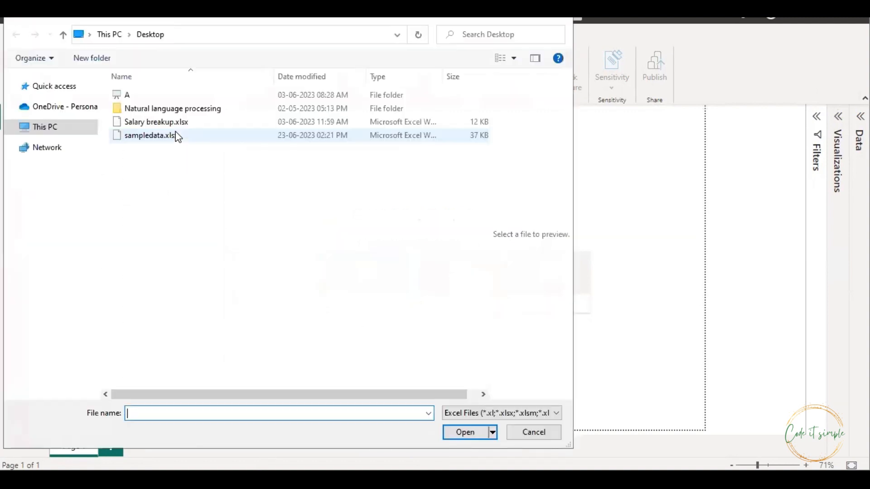
click(151, 135)
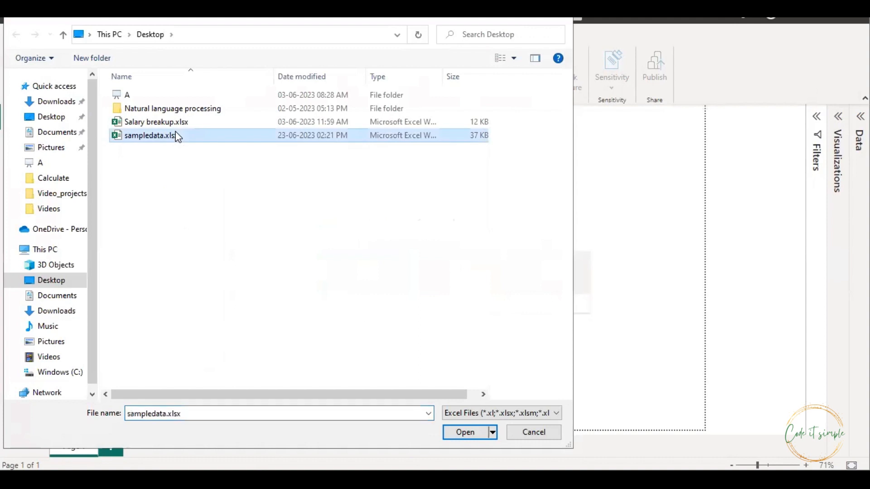
click(466, 432)
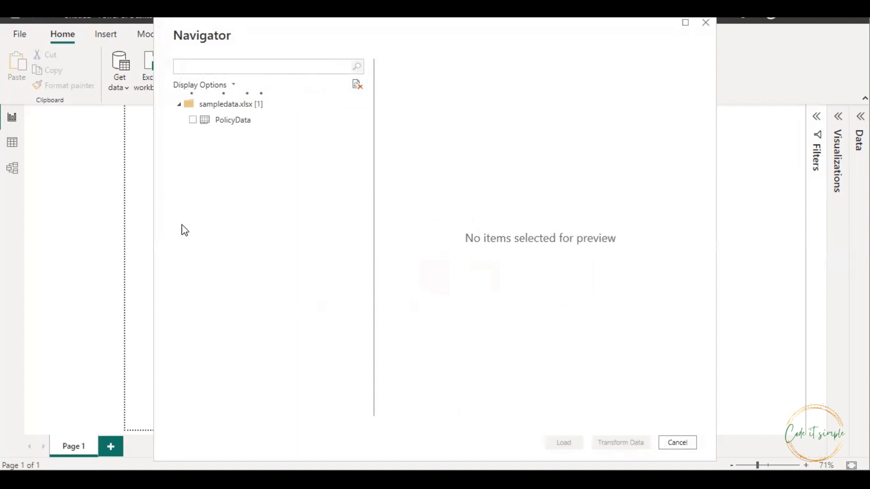
click(193, 119)
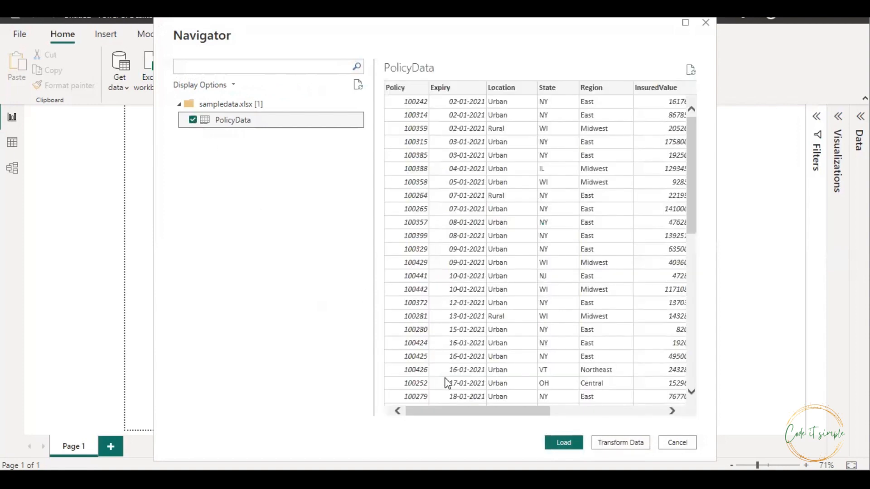
drag(453, 413, 446, 395)
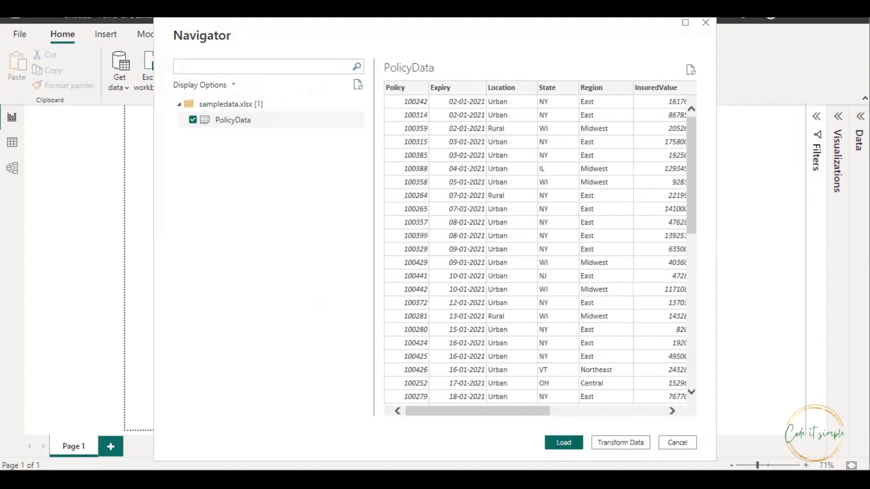
click(621, 447)
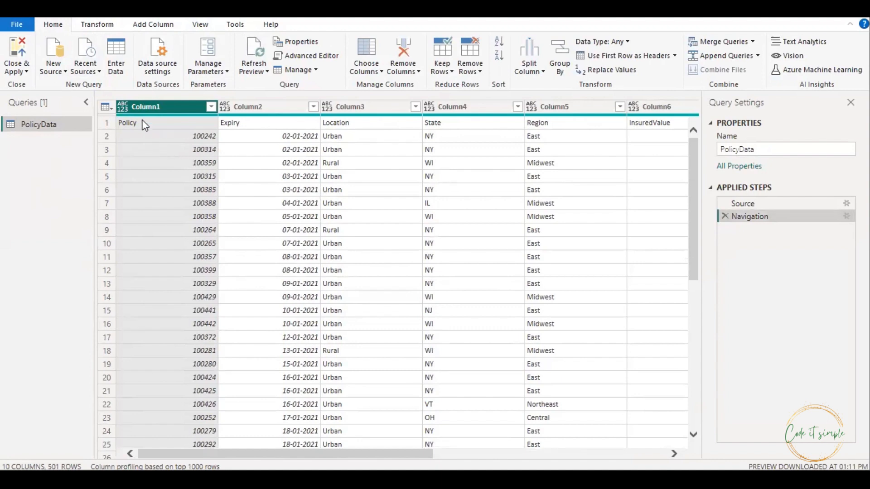
click(123, 109)
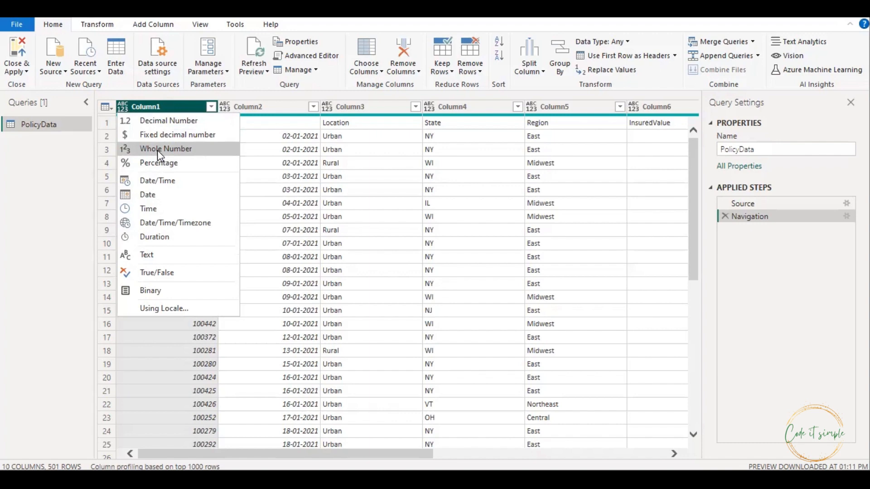
click(222, 108)
drag(221, 106, 220, 104)
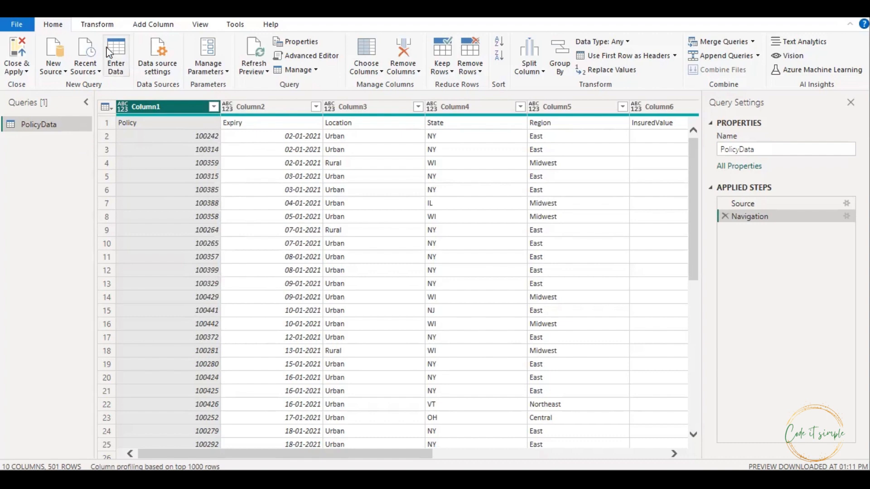
Promote the first row of the PolicyData table to column headers
click(103, 24)
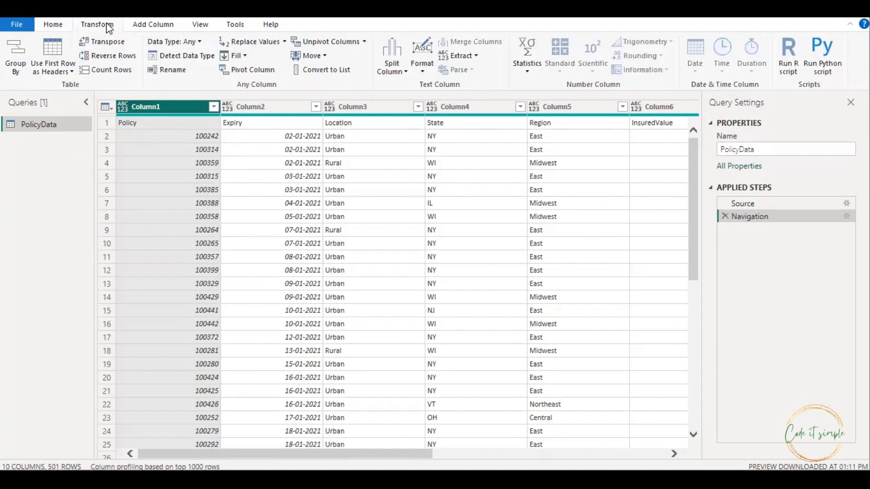
click(62, 72)
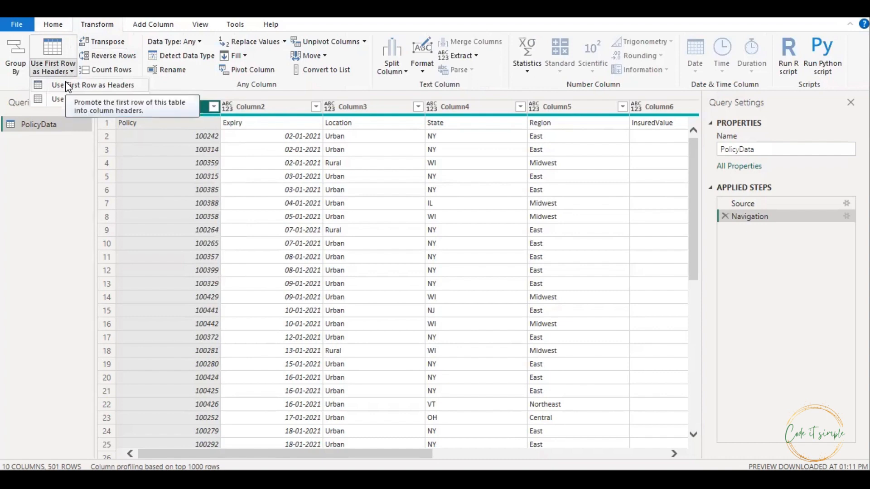
click(67, 86)
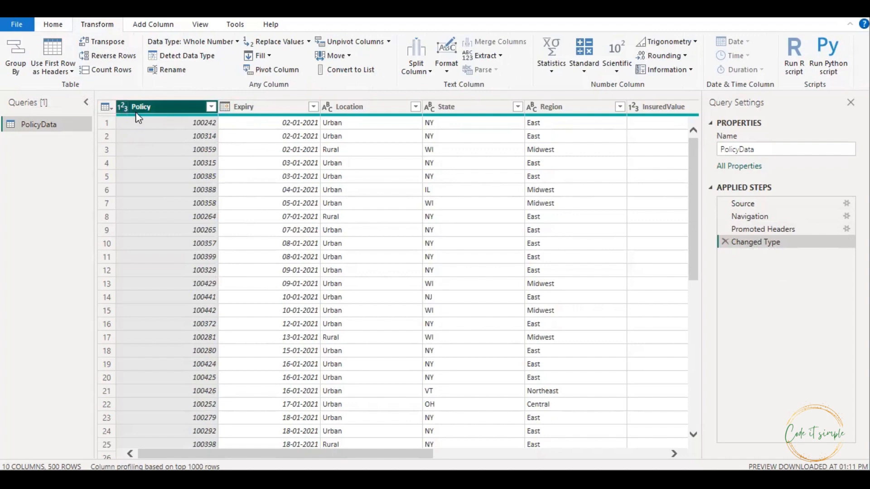
Check the data types assigned to the Expiry and Location columns without changing them
click(225, 107)
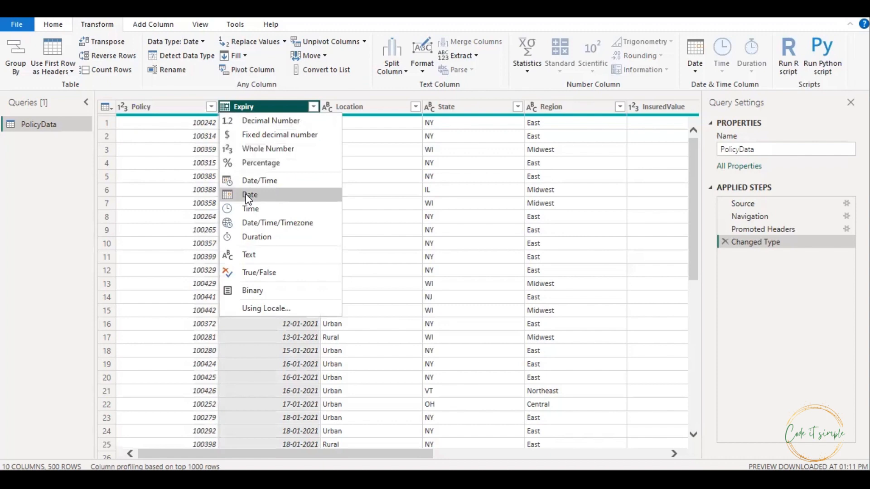
click(327, 108)
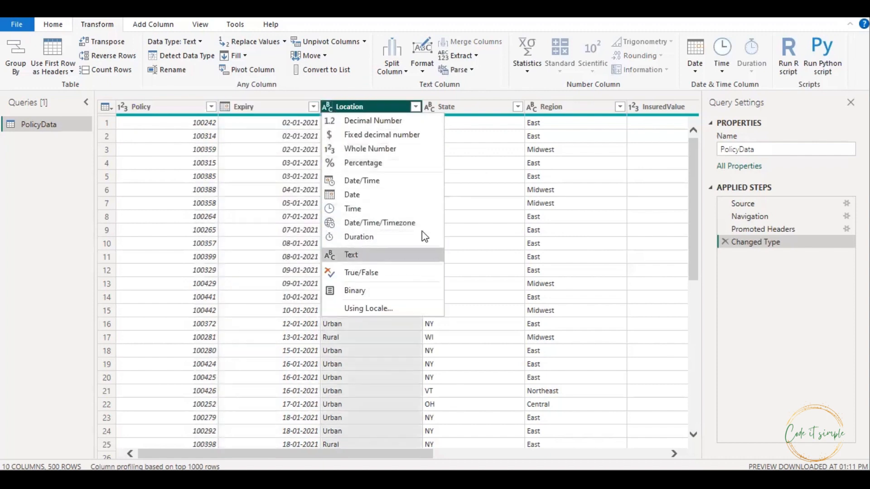
click(71, 172)
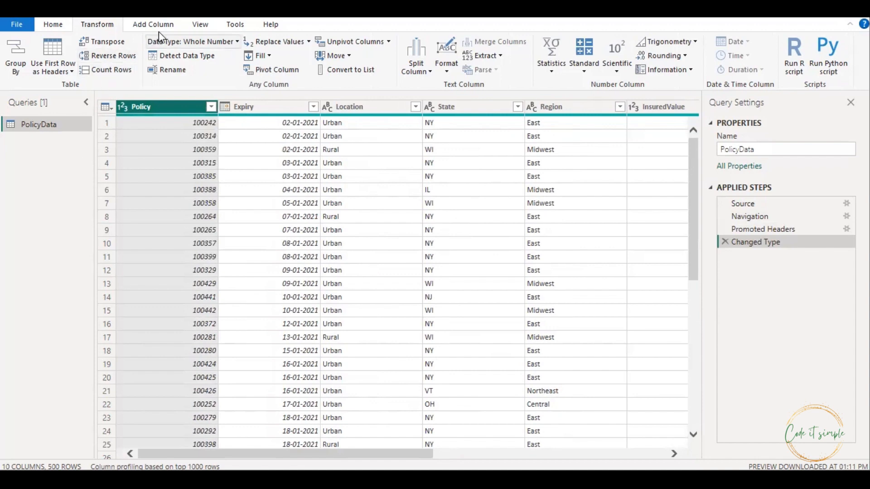
Turn on Column quality in the data preview and review the valid, error and empty percentages across all columns
click(199, 26)
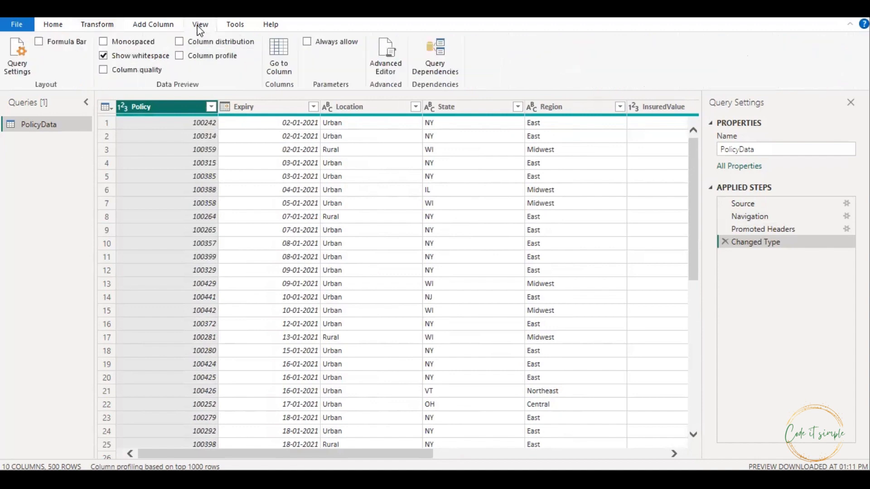
click(138, 69)
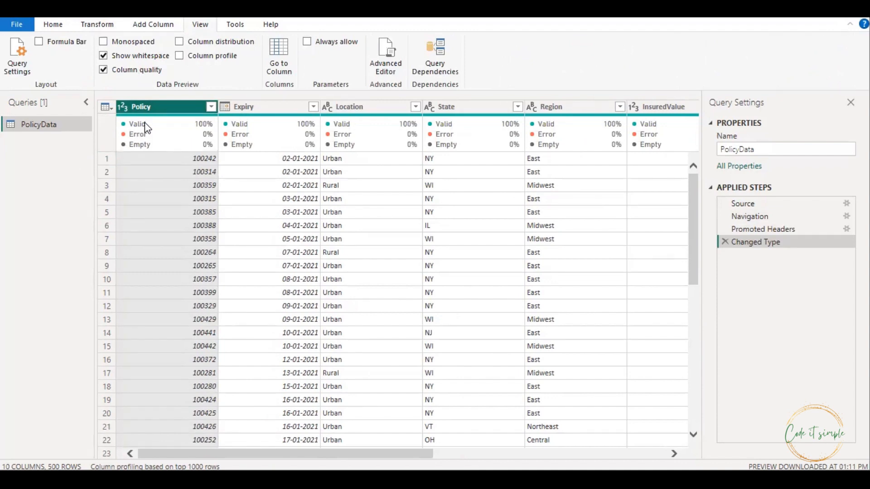
mouse_move(204, 134)
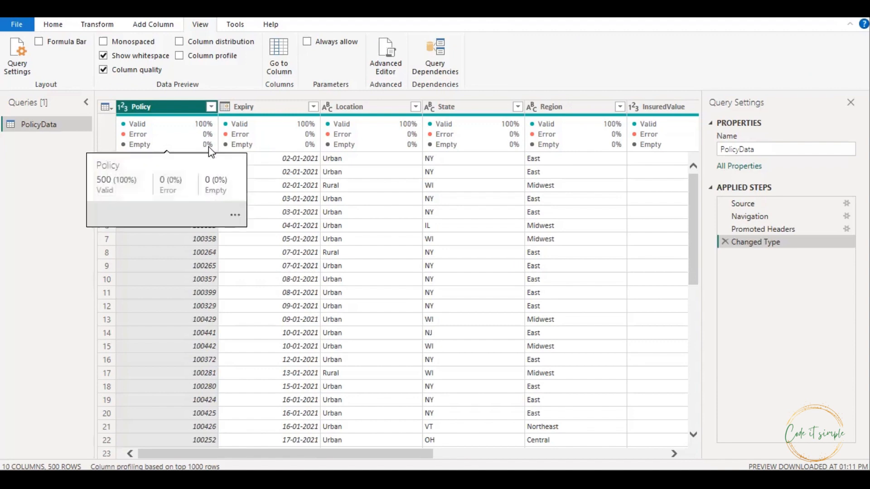
scroll(231, 415, right, 4)
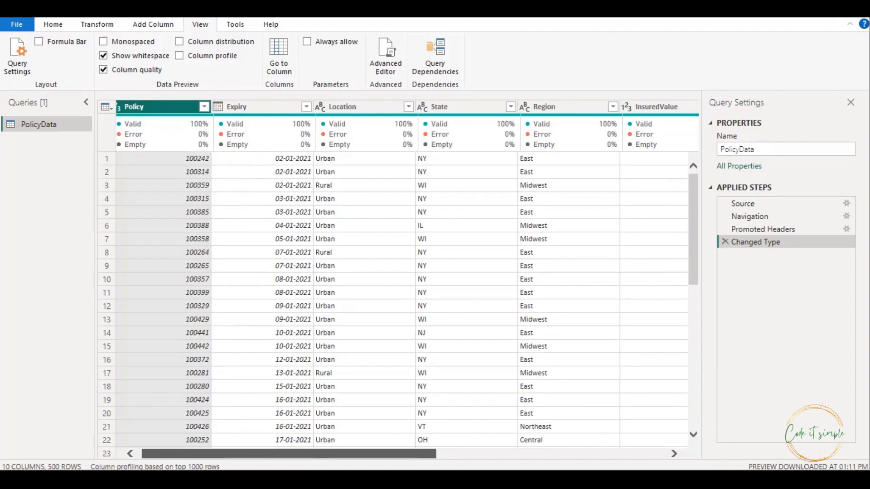
scroll(401, 299, right, 15)
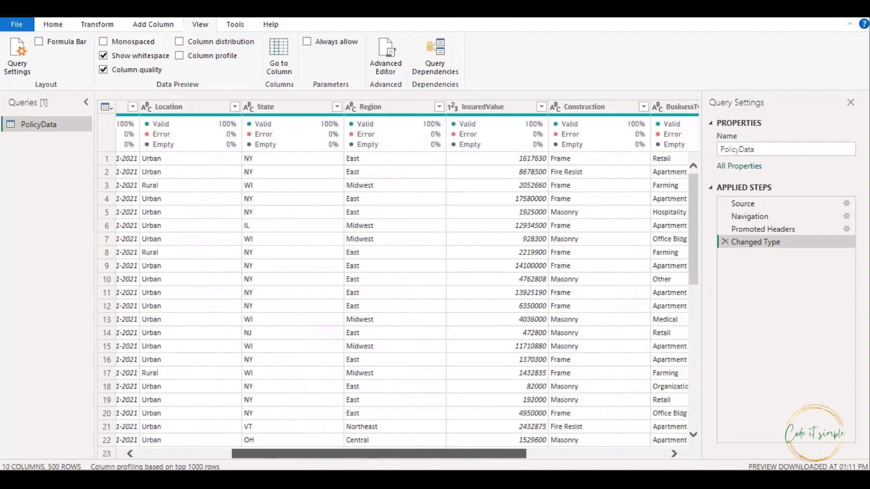
scroll(401, 299, right, 6)
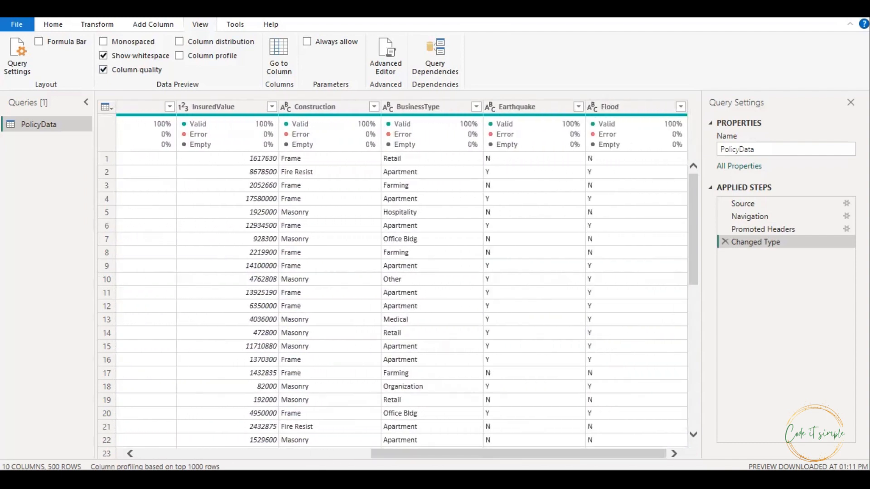
scroll(401, 299, left, 12)
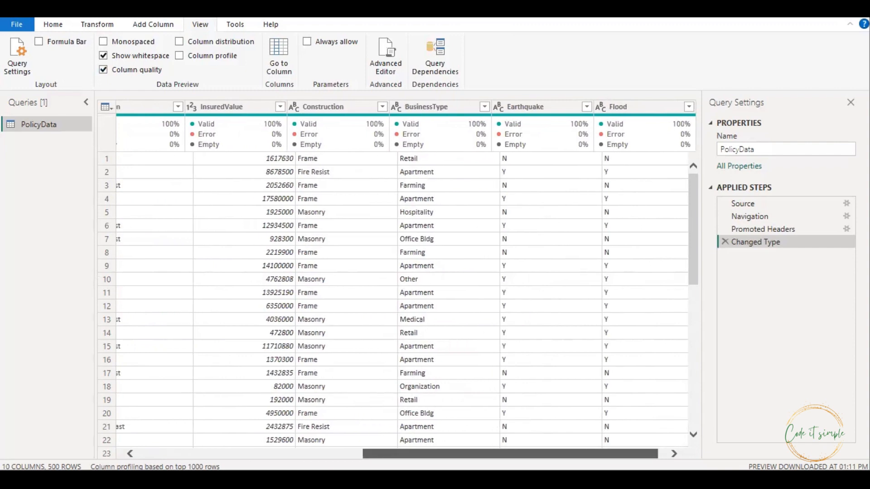
scroll(401, 299, left, 8)
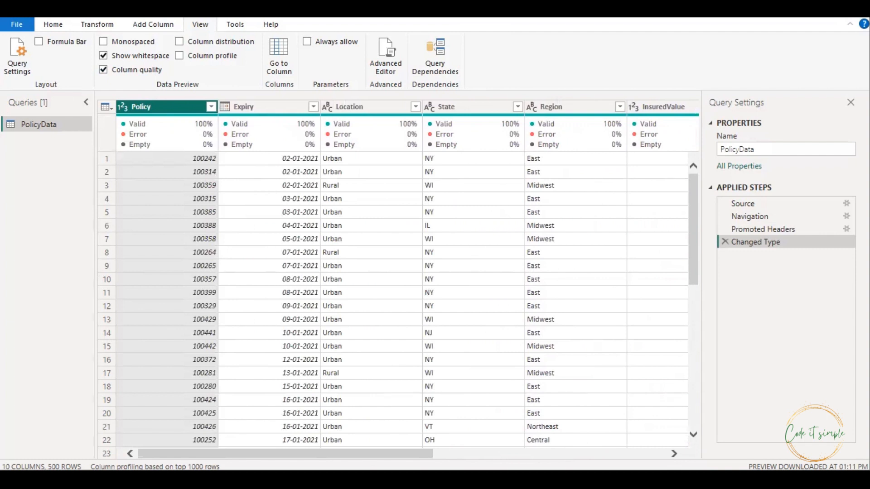
Try filtering the State column to IL only, and remove the Filtered Rows step from the query
click(519, 105)
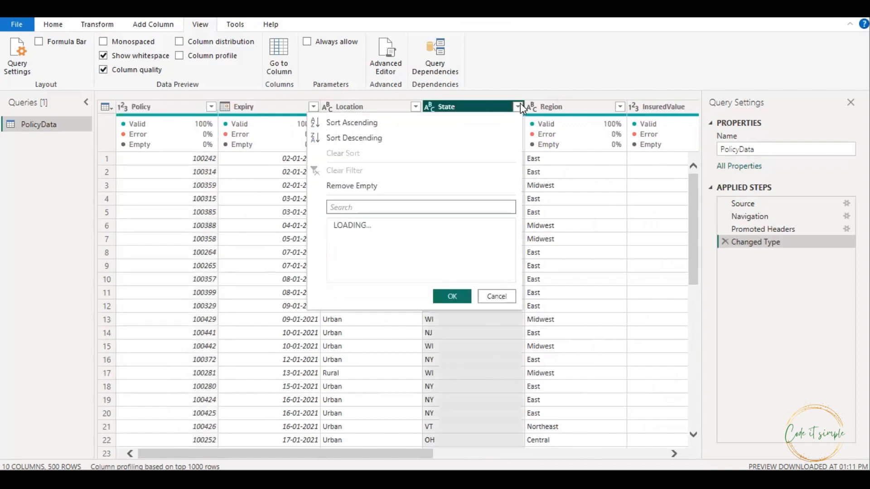
click(336, 241)
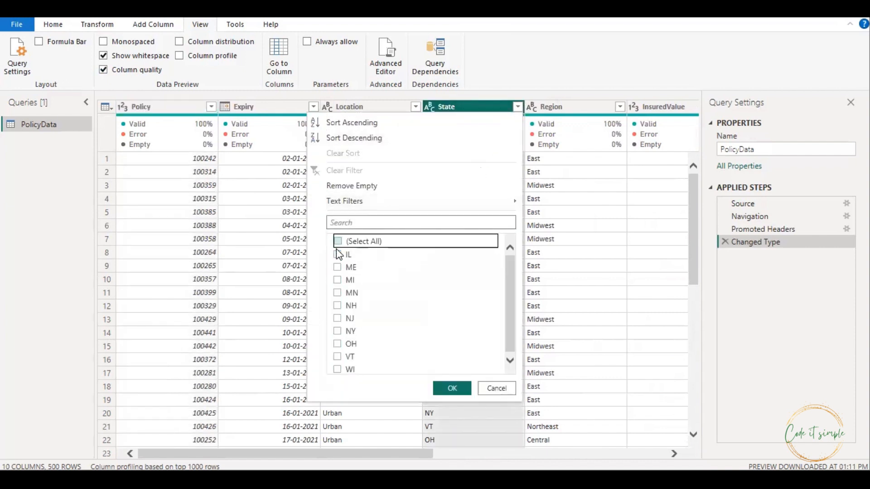
click(337, 254)
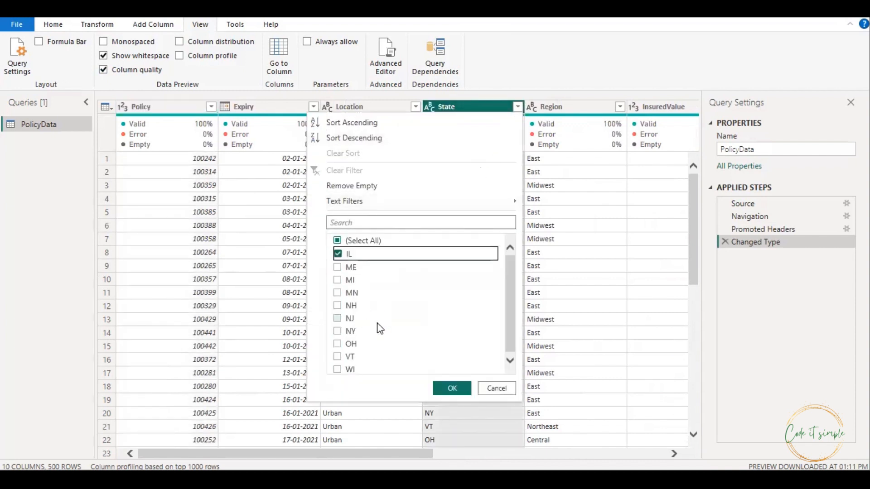
click(451, 388)
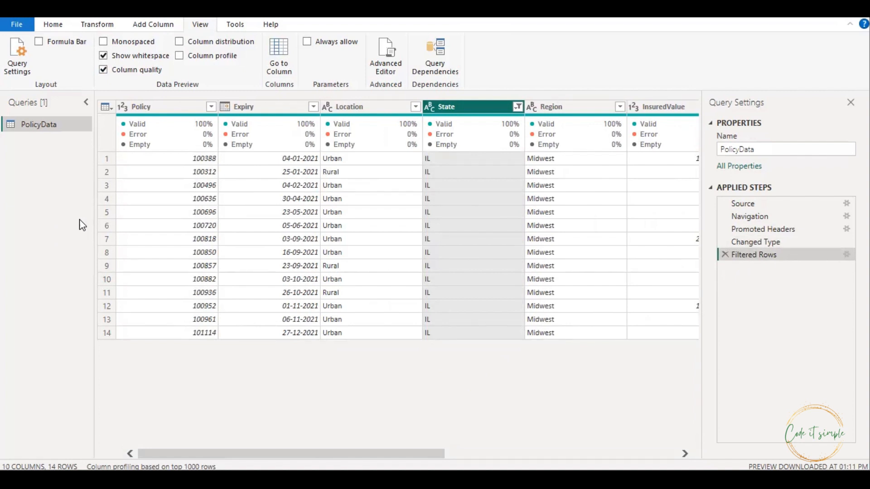
click(724, 255)
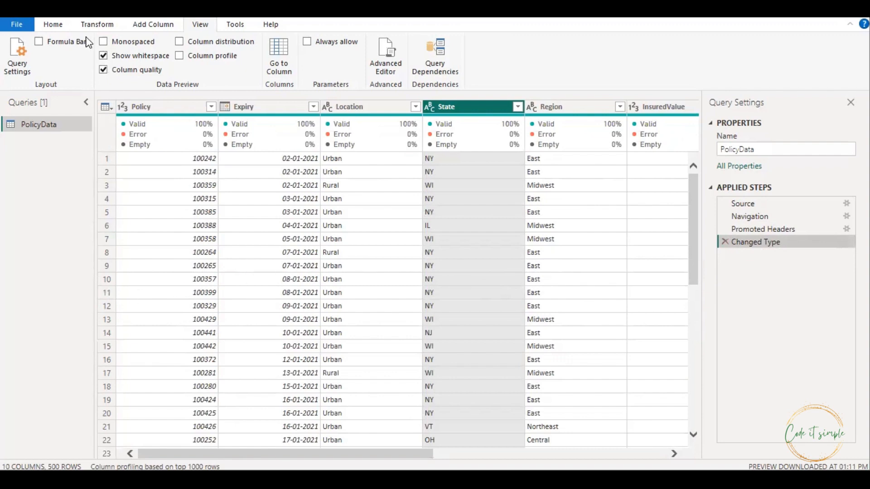
Close the query editor applying the changes to load PolicyData into the report, and expand the table's field list
click(54, 24)
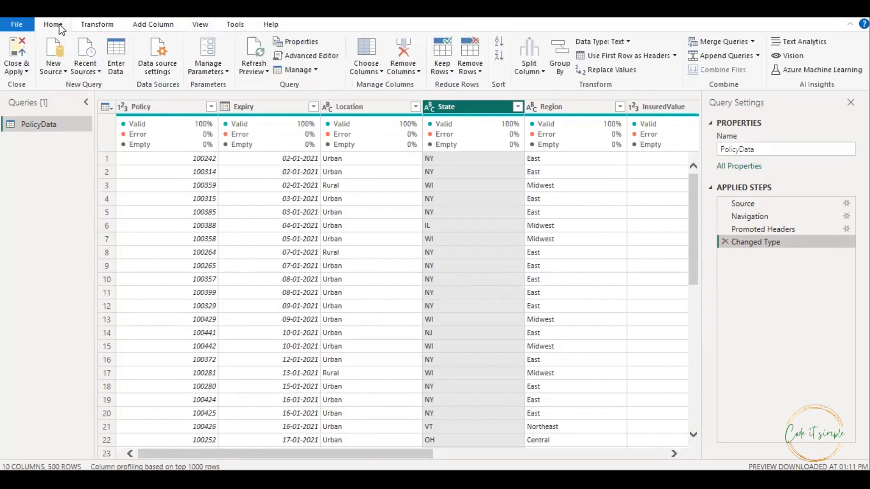
click(23, 47)
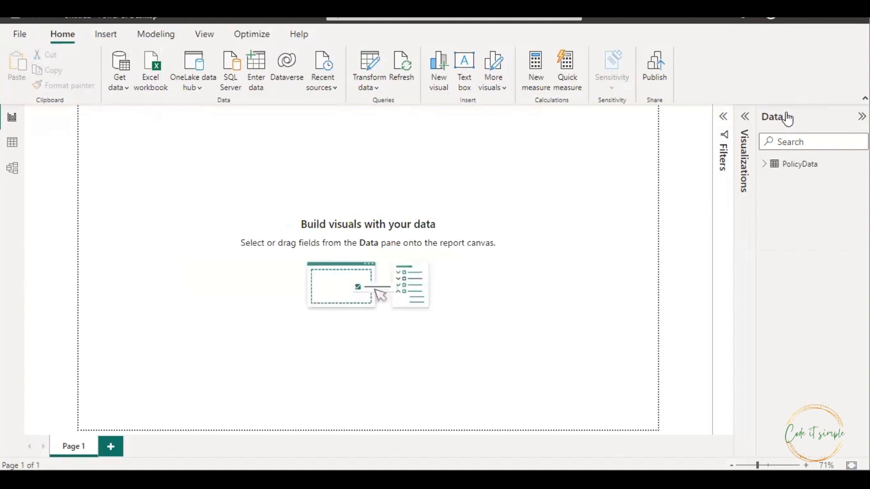
click(766, 165)
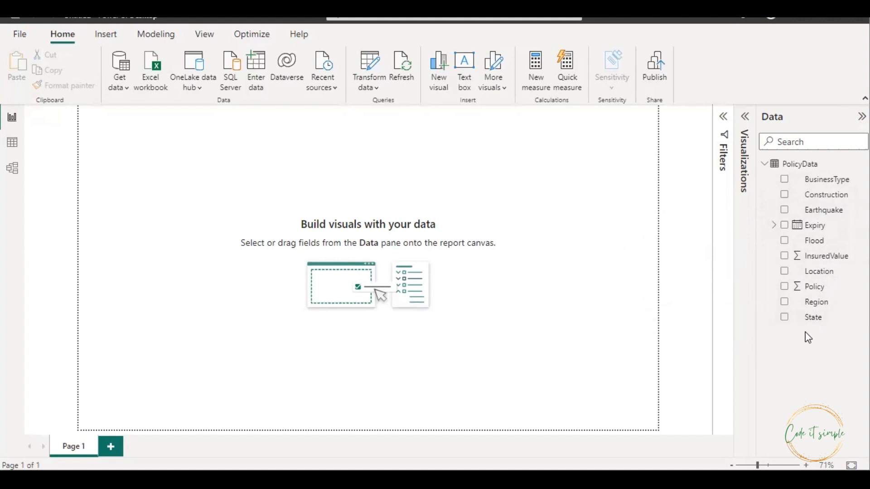
Expand the Visualizations pane, show its page formatting options, and collapse the Filters pane
click(745, 117)
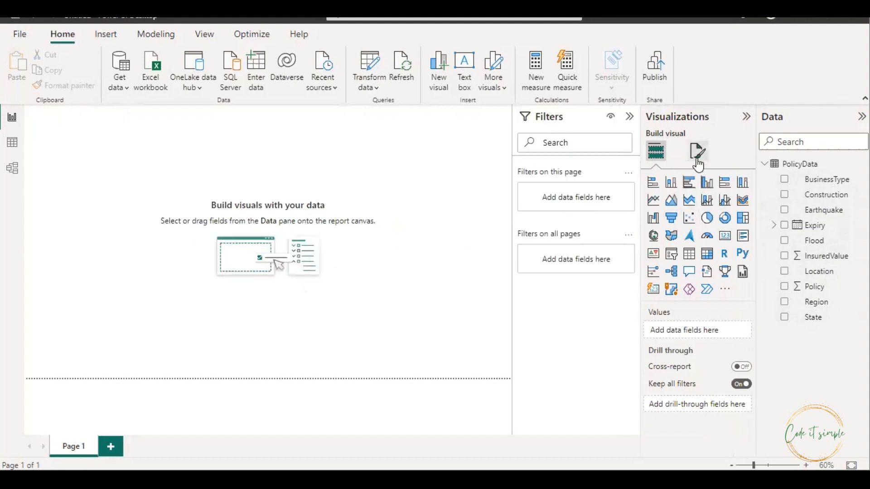
click(697, 161)
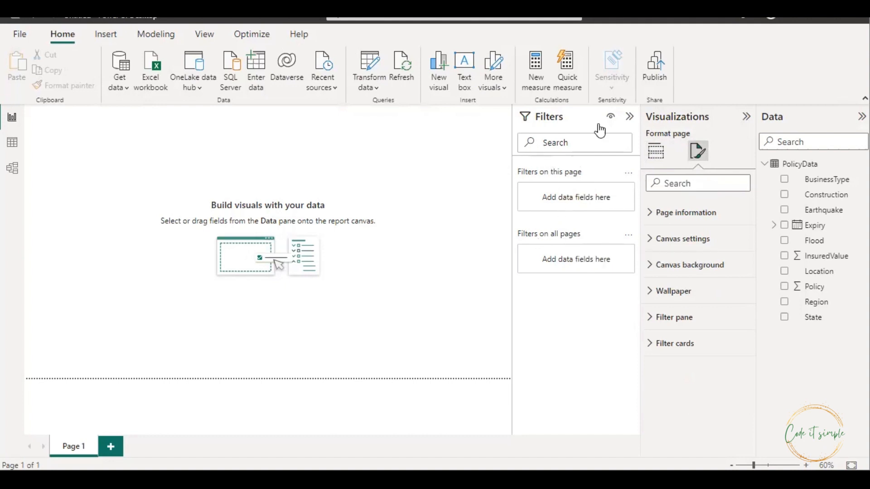
click(629, 117)
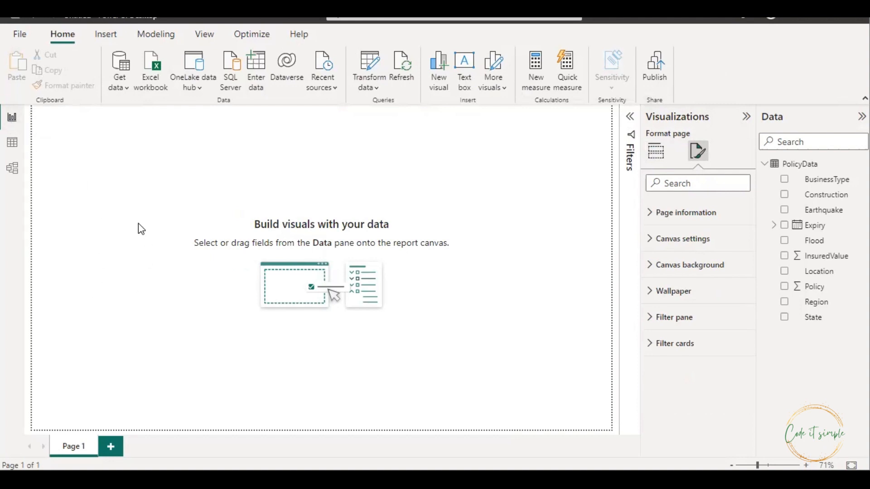
Examine the loaded PolicyData rows in the table view and the table's fields in the model view, and return to the report view
click(12, 144)
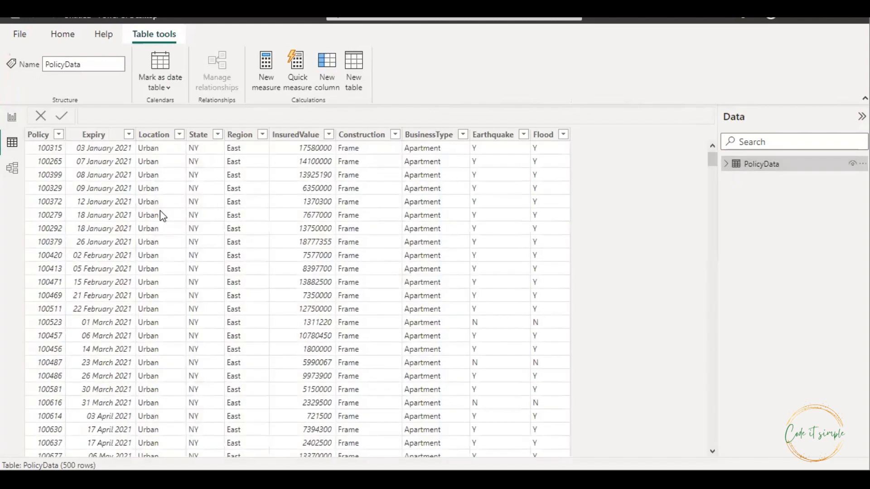
scroll(160, 211, down, 6)
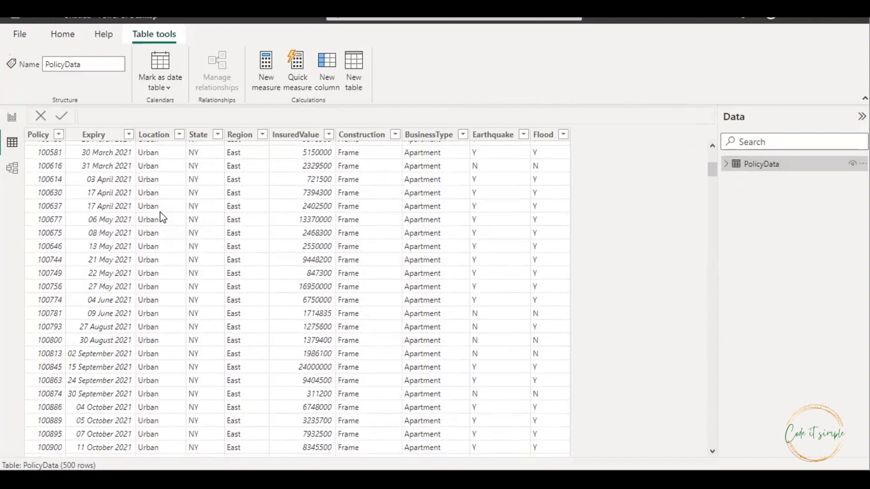
drag(712, 174, 652, 136)
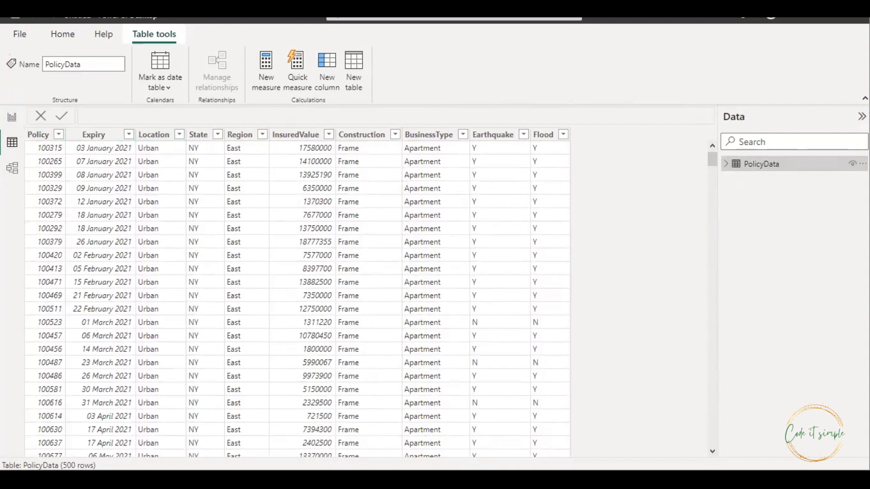
click(12, 170)
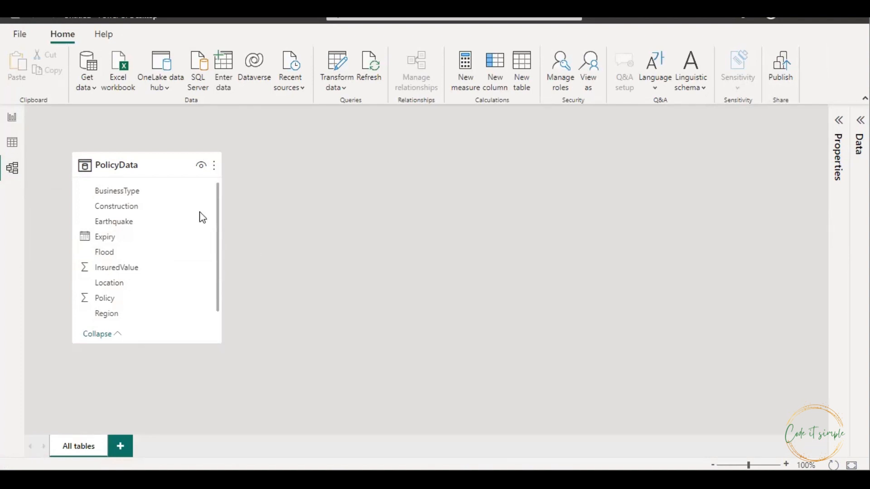
click(12, 118)
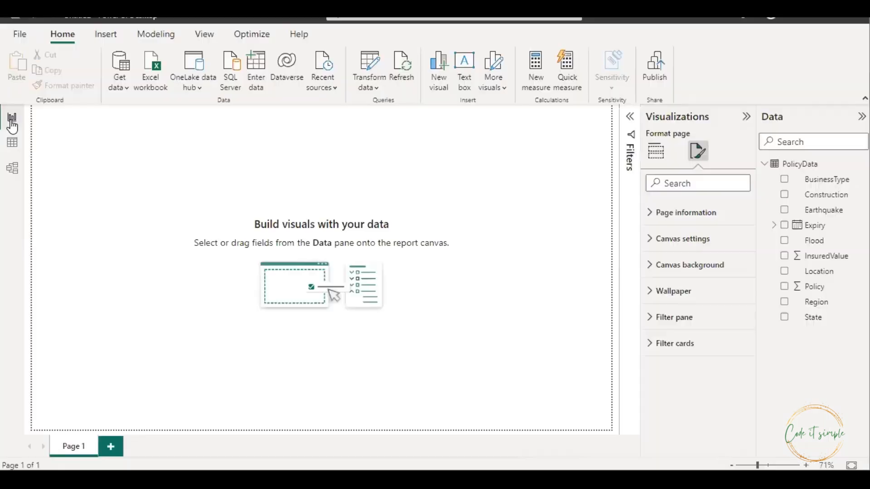